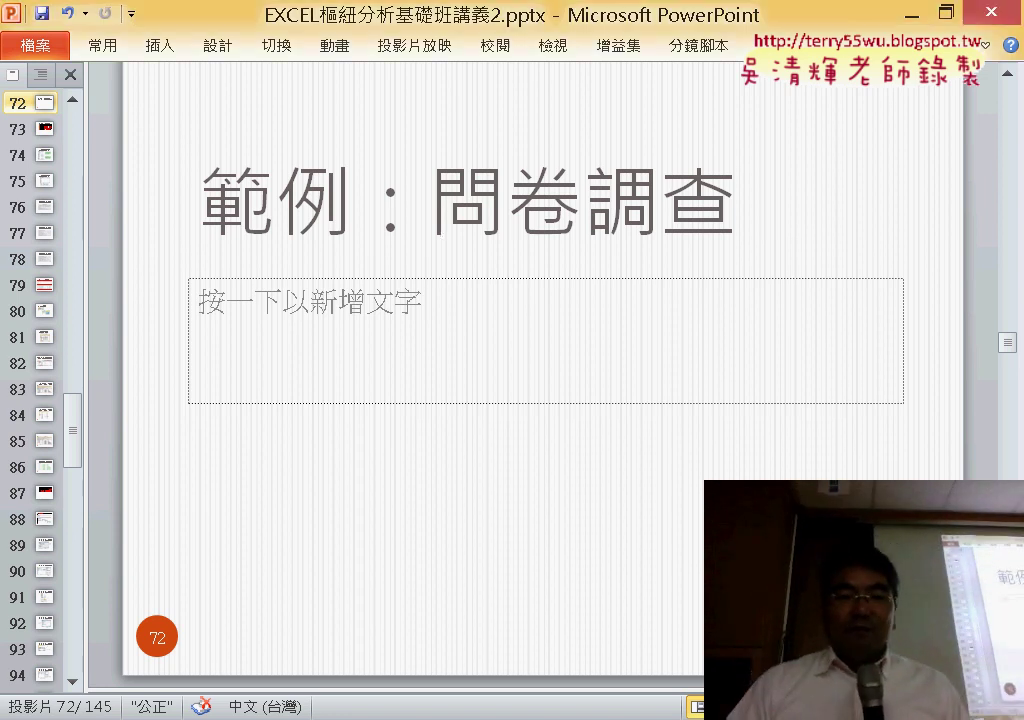
Go to slide 73 and circle 資料正規化 in red ink.
key(Page_Down)
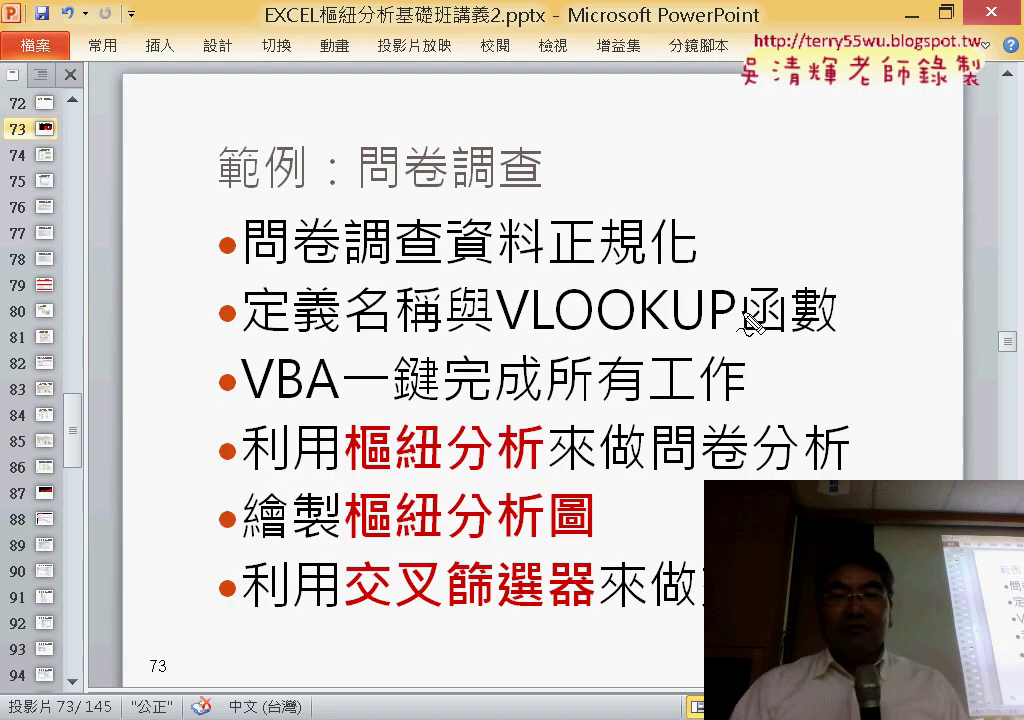
drag(700, 235, 635, 275)
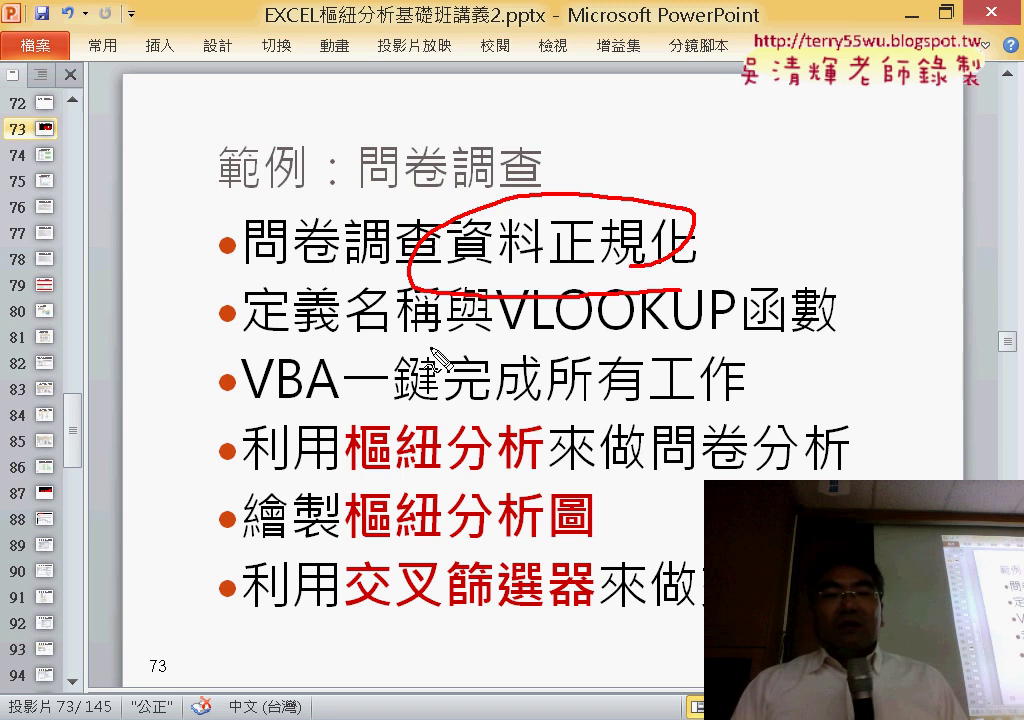
Underline 定義名稱, the VBA bullet, 樞紐分析, 樞紐分析圖 and 交叉篩選器 in red ink.
drag(405, 348, 243, 347)
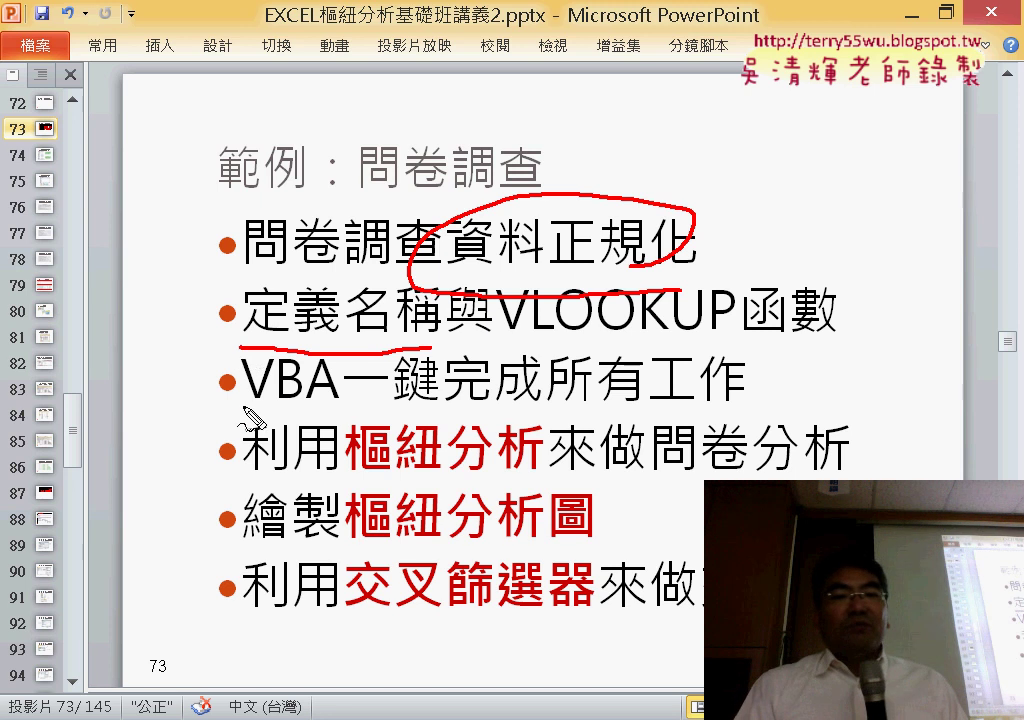
mouse_move(243, 402)
mouse_down()
mouse_move(516, 410)
mouse_move(736, 398)
mouse_up()
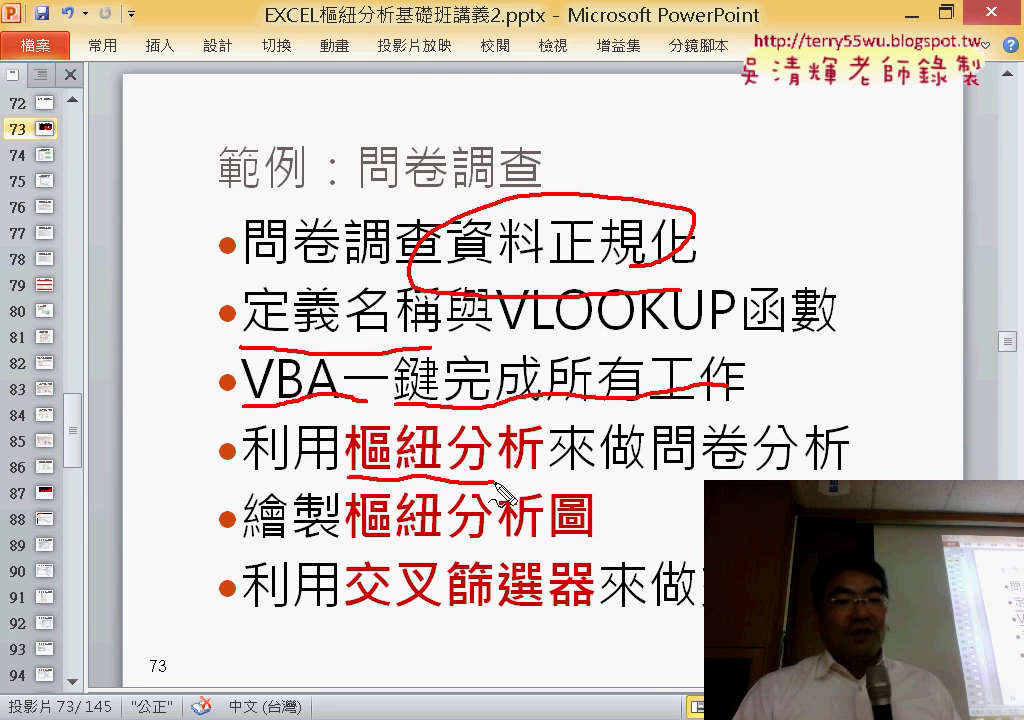
drag(345, 468, 500, 485)
drag(345, 518, 598, 516)
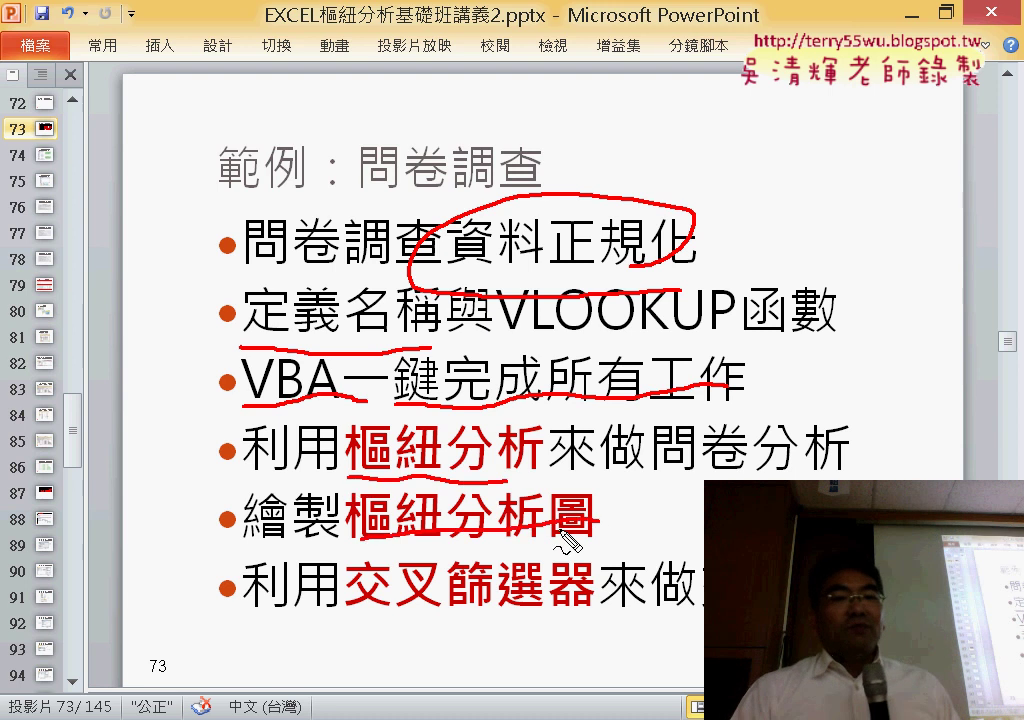
drag(352, 606, 600, 626)
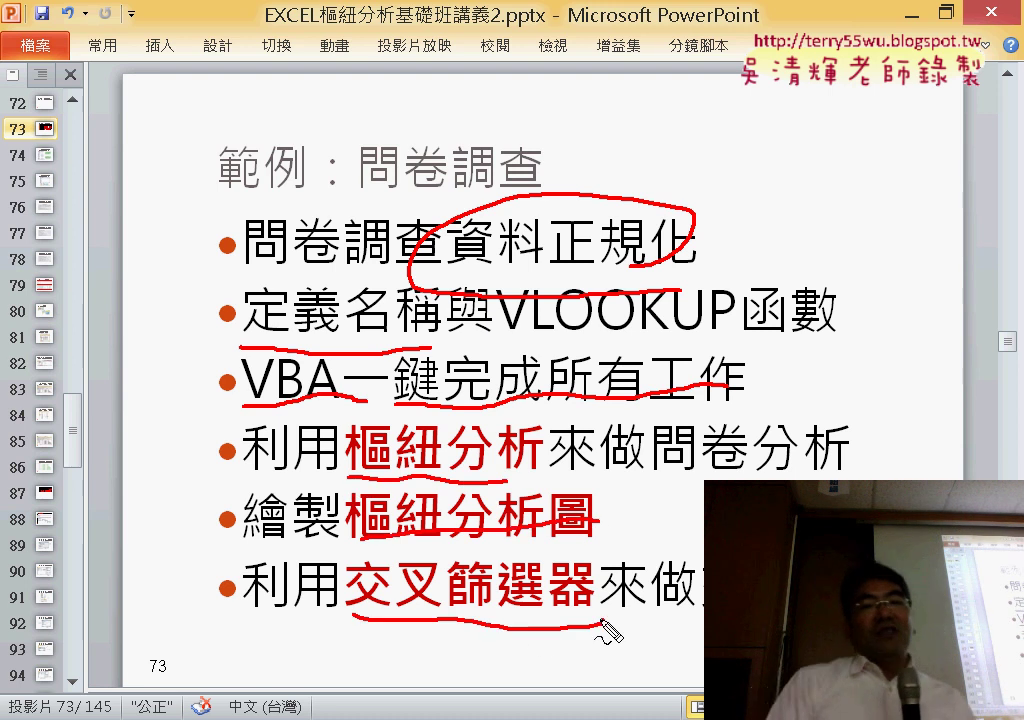
Clear the slide ink, page ahead to slide 79 on VLOOKUP, then switch to the Excel workbook.
key(Escape)
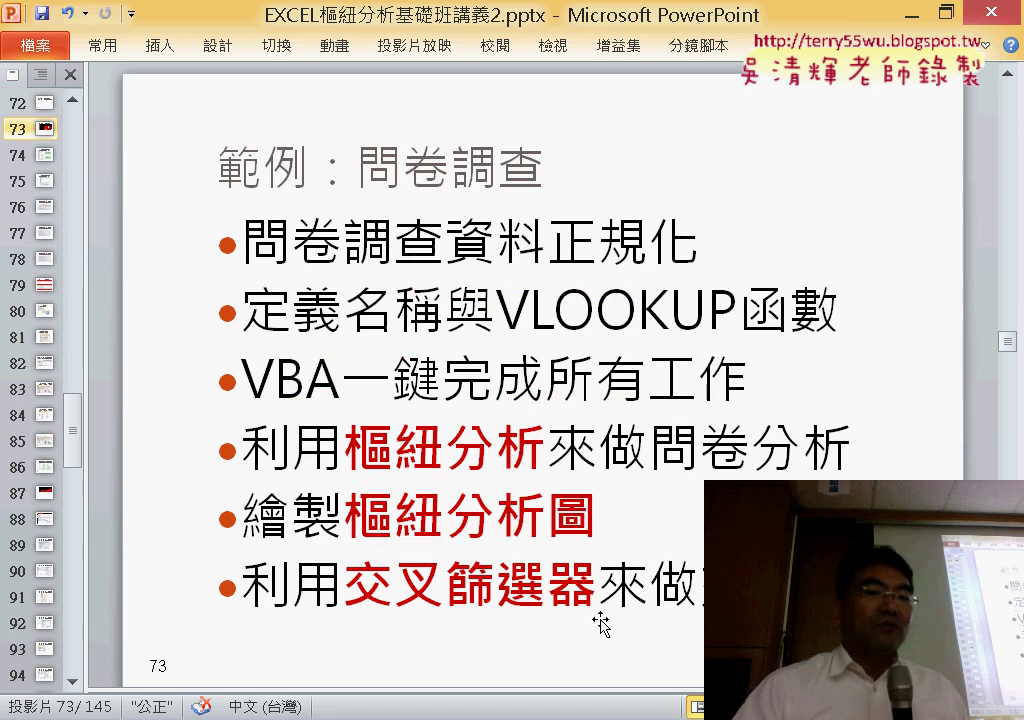
scroll(670, 450, down, 1)
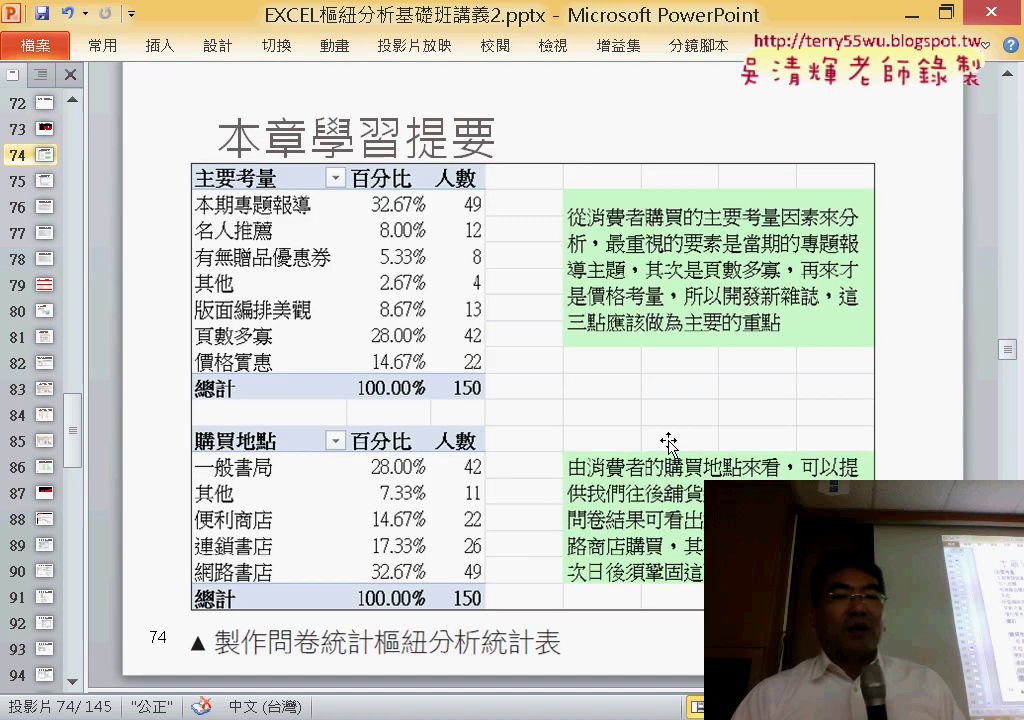
scroll(670, 441, down, 1)
scroll(668, 444, down, 1)
scroll(668, 444, down, 1)
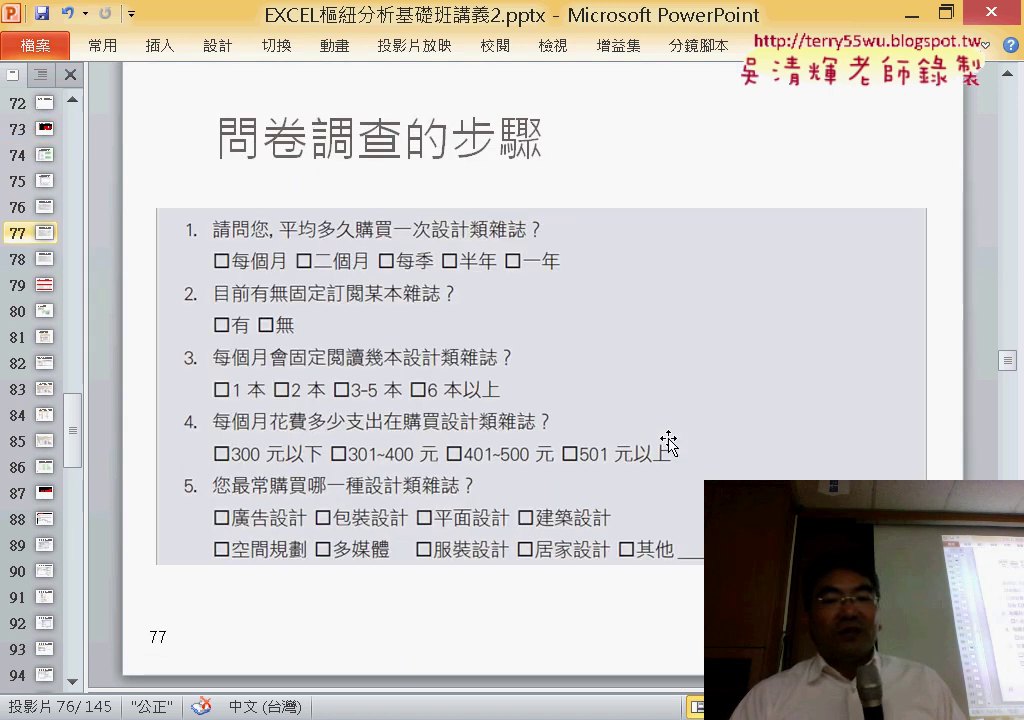
scroll(668, 444, down, 1)
scroll(668, 441, down, 1)
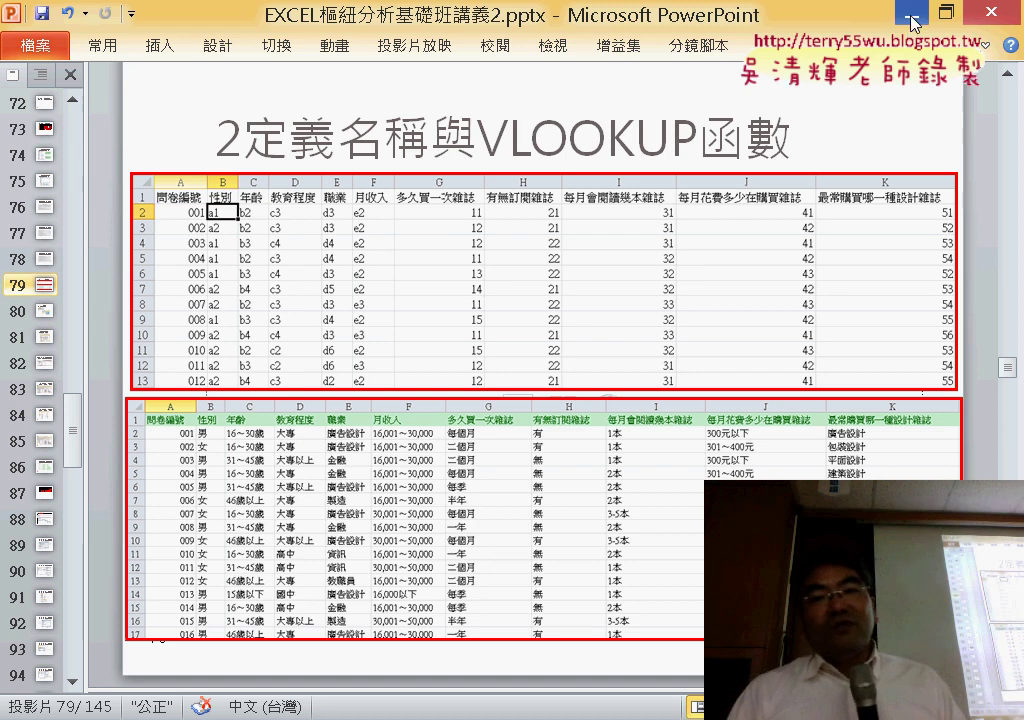
key(alt+Tab)
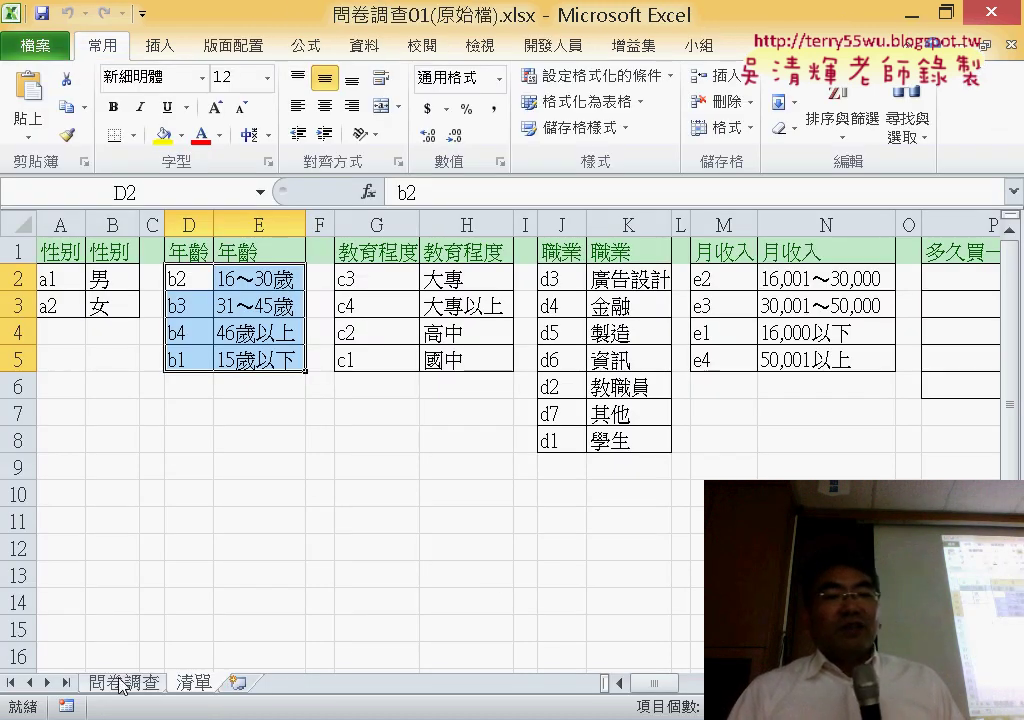
Flip between the 問卷調查 data sheet and the 清單 lookup-table sheet to compare them.
click(121, 684)
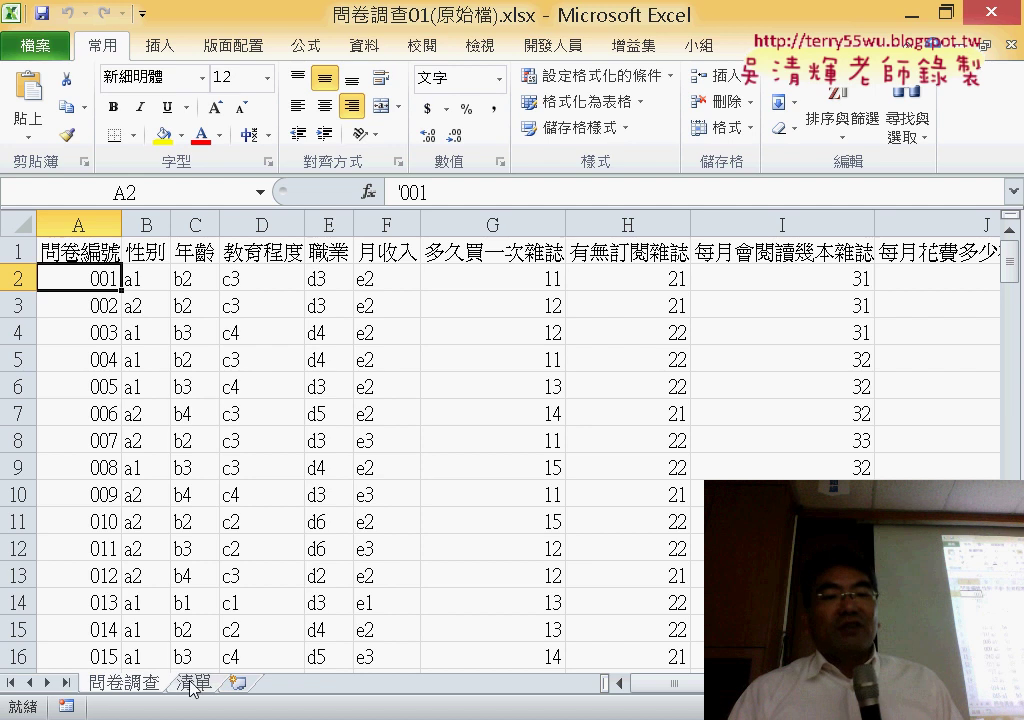
click(193, 684)
click(130, 684)
click(193, 684)
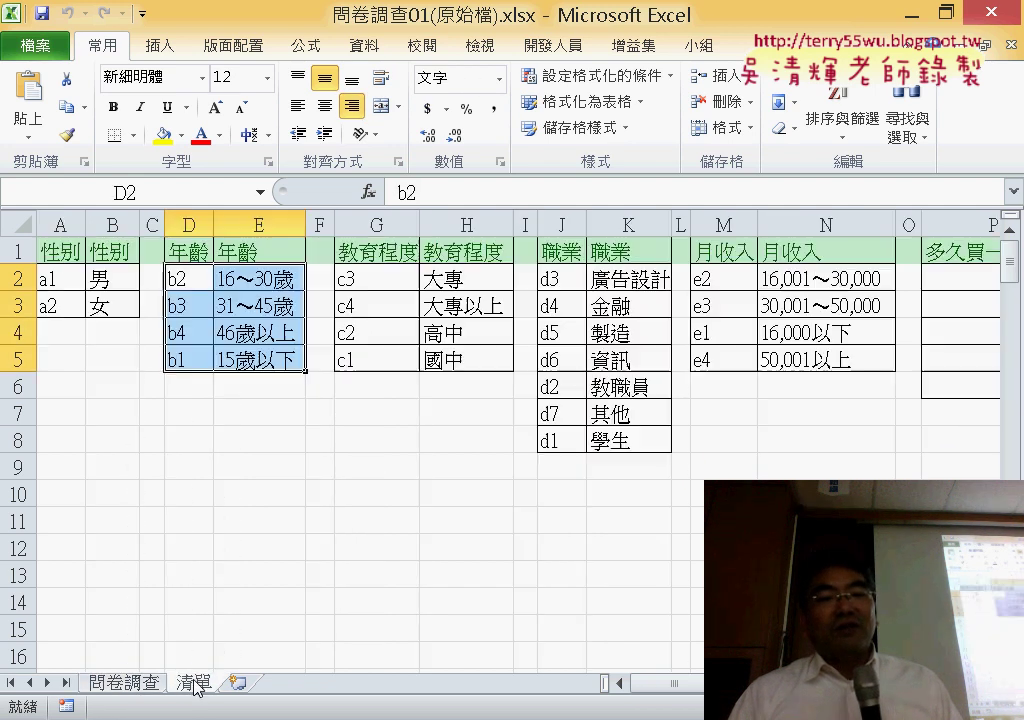
click(150, 684)
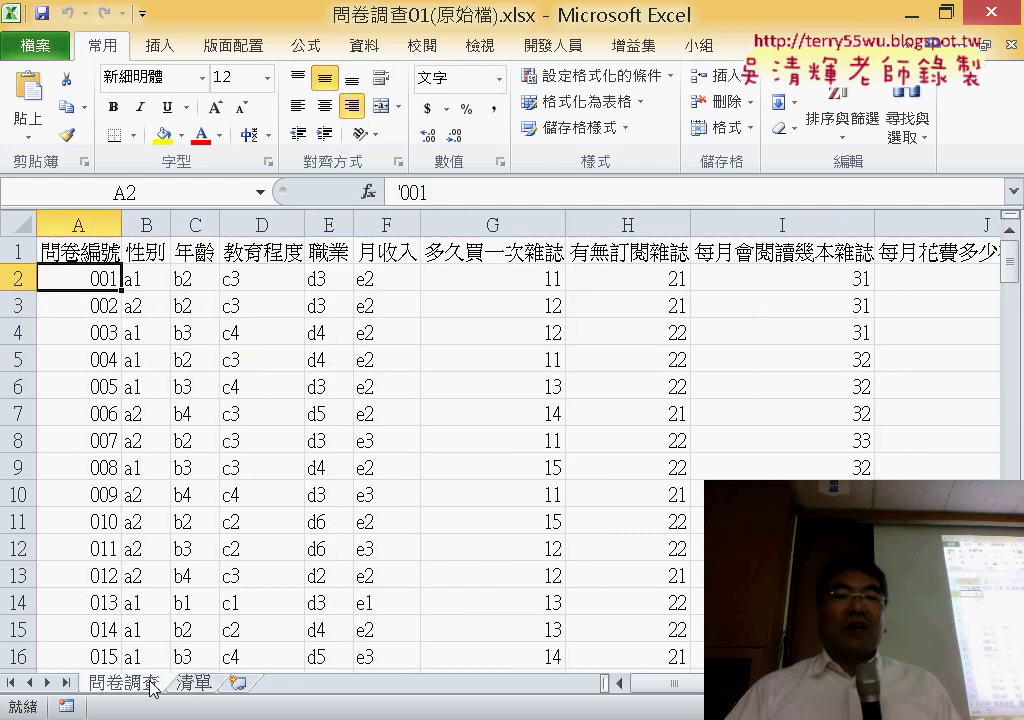
Select the 性別 column B, review the 清單 lookup tables including AN2:AO8, and return to 問卷調查.
click(146, 224)
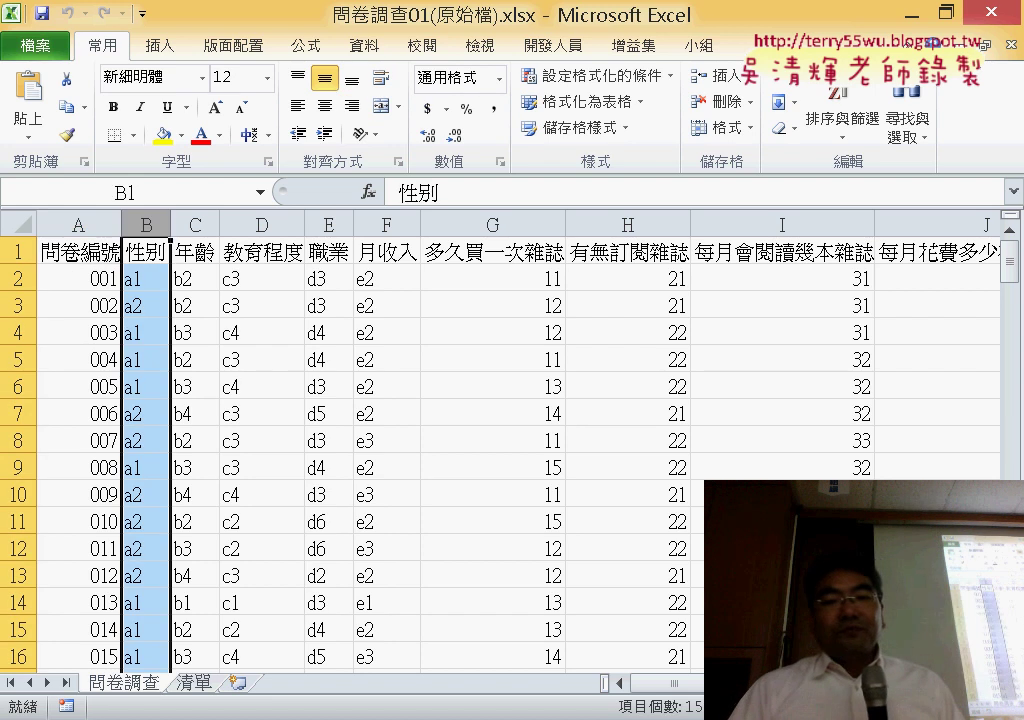
drag(671, 686, 715, 686)
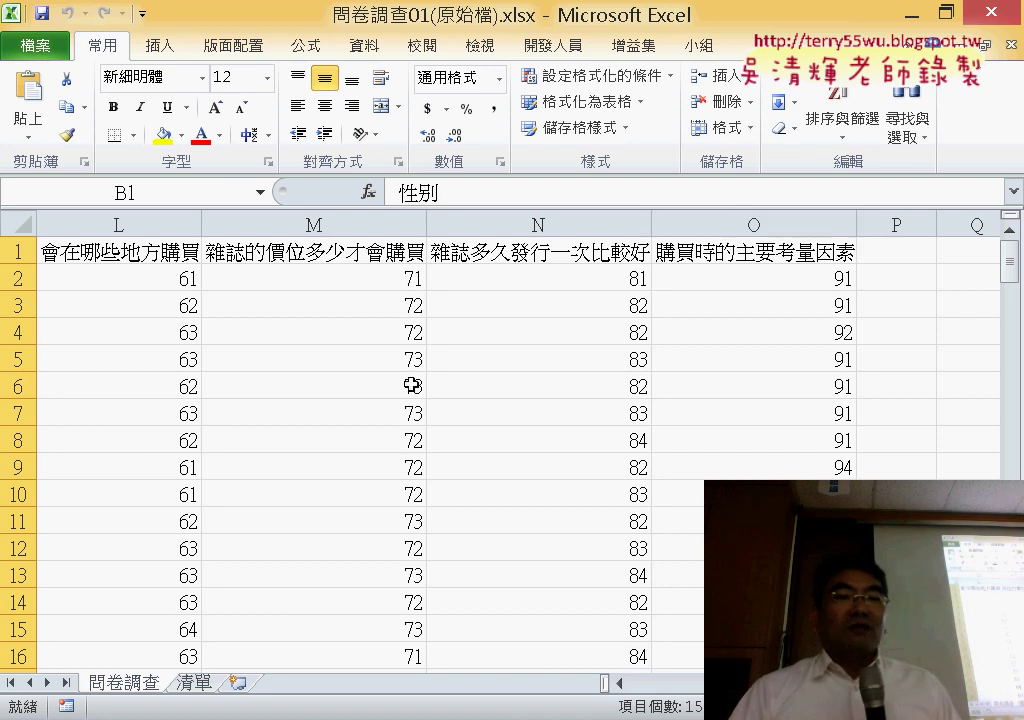
click(196, 688)
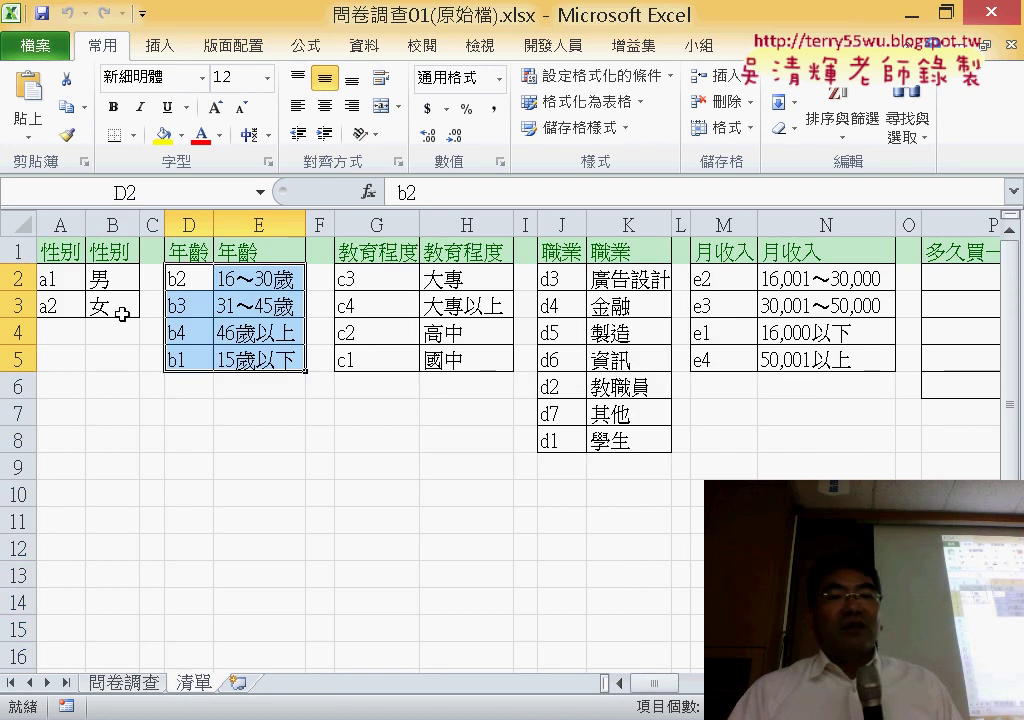
drag(656, 688, 735, 688)
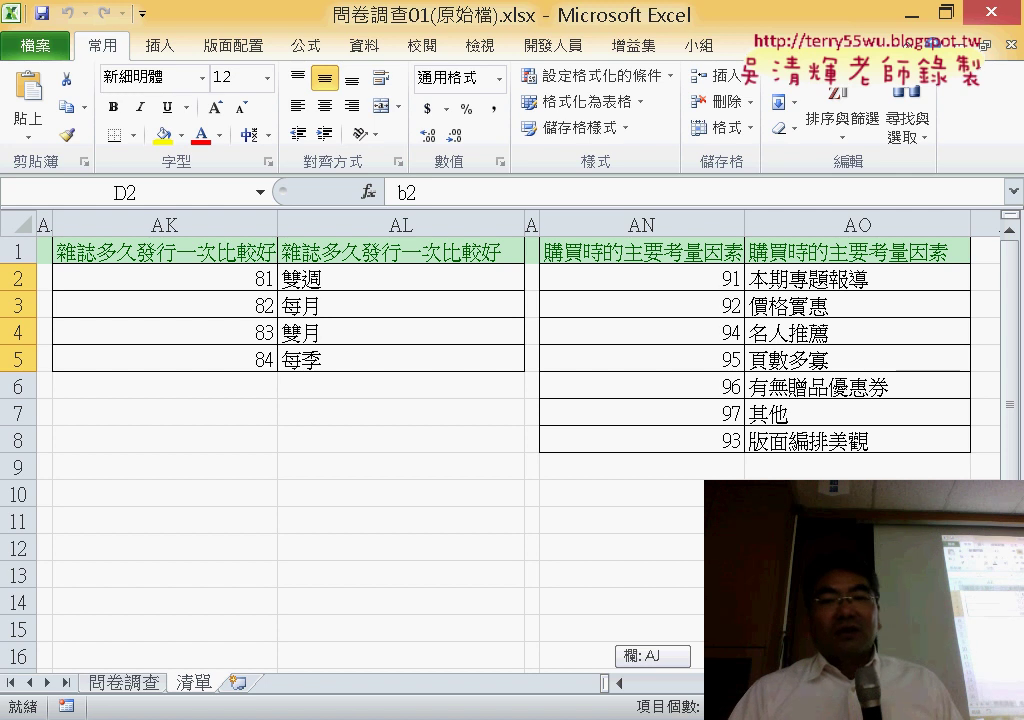
drag(720, 279, 850, 452)
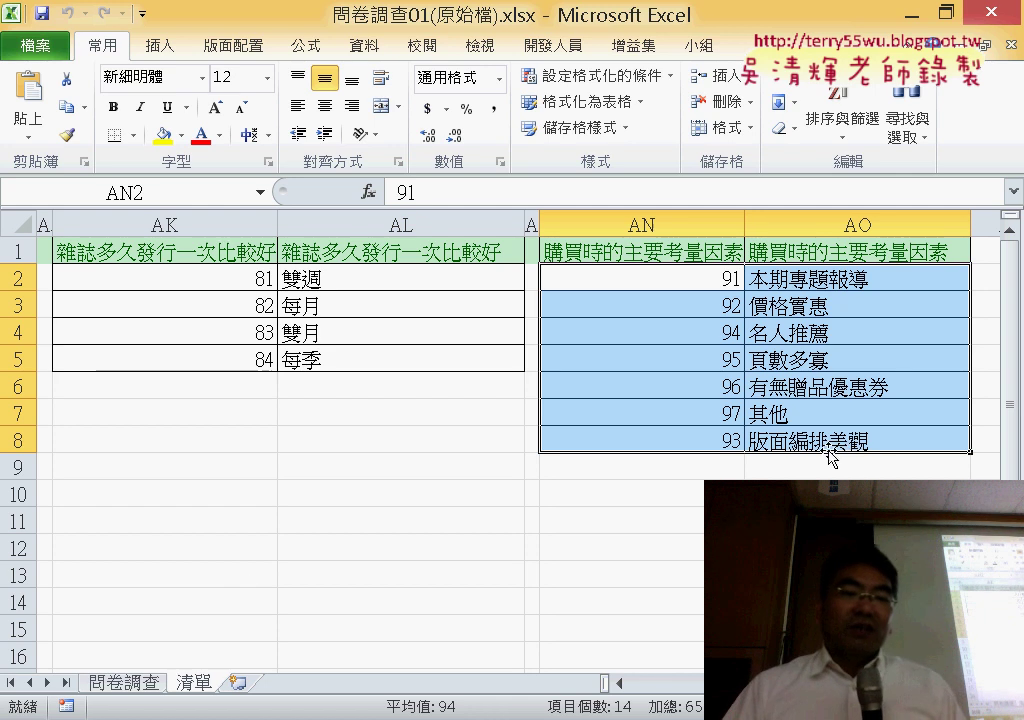
click(129, 683)
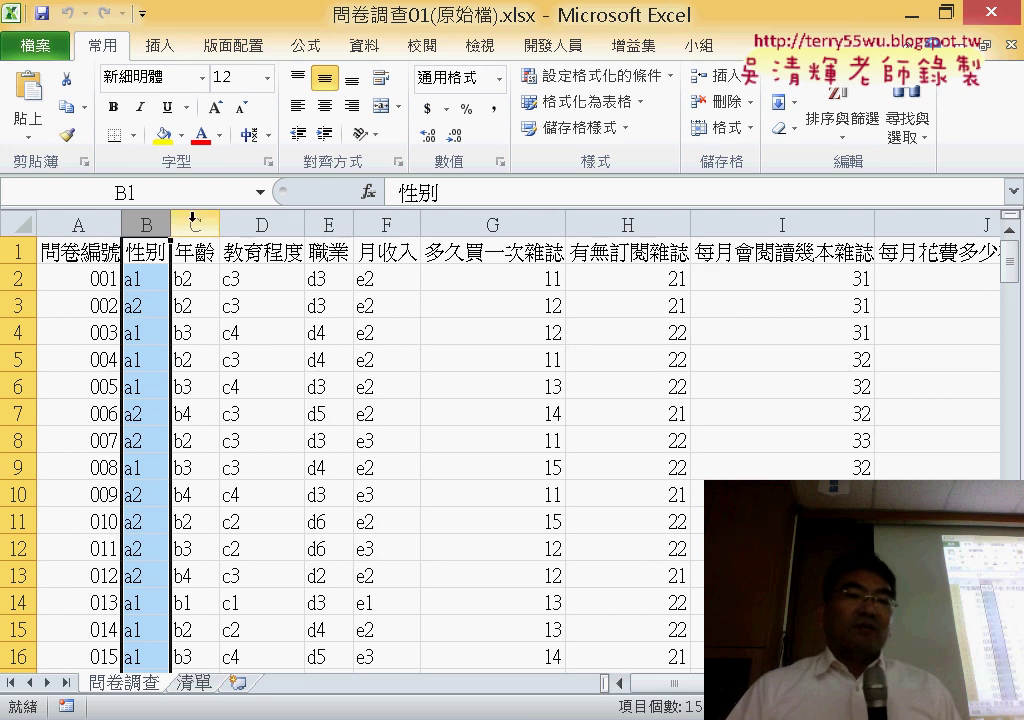
click(192, 220)
right_click(196, 226)
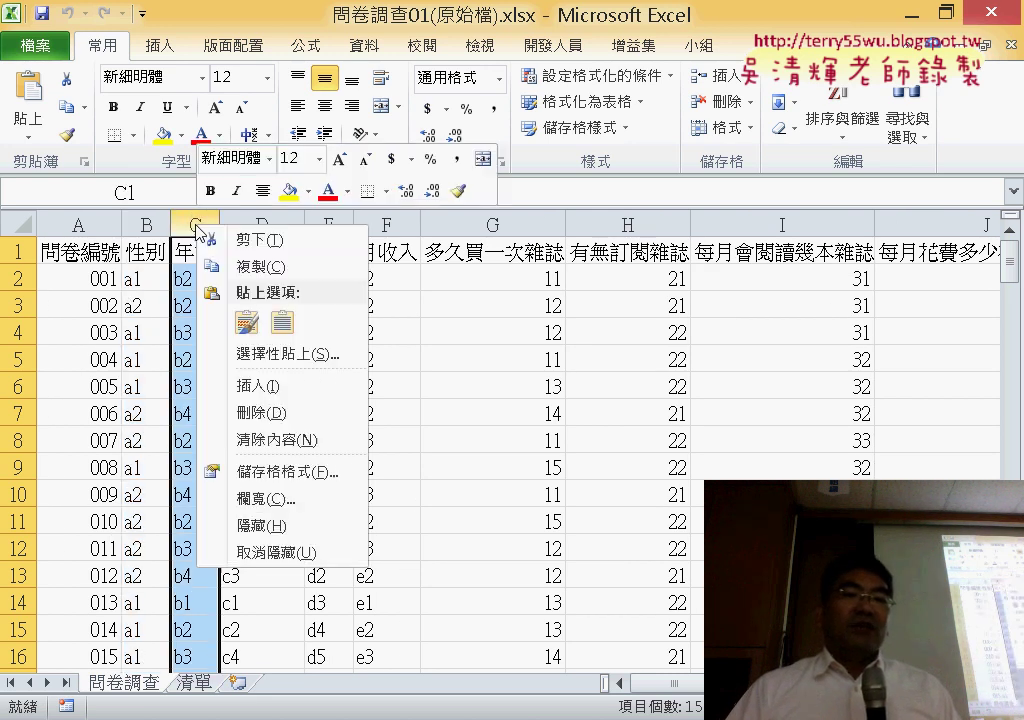
click(258, 386)
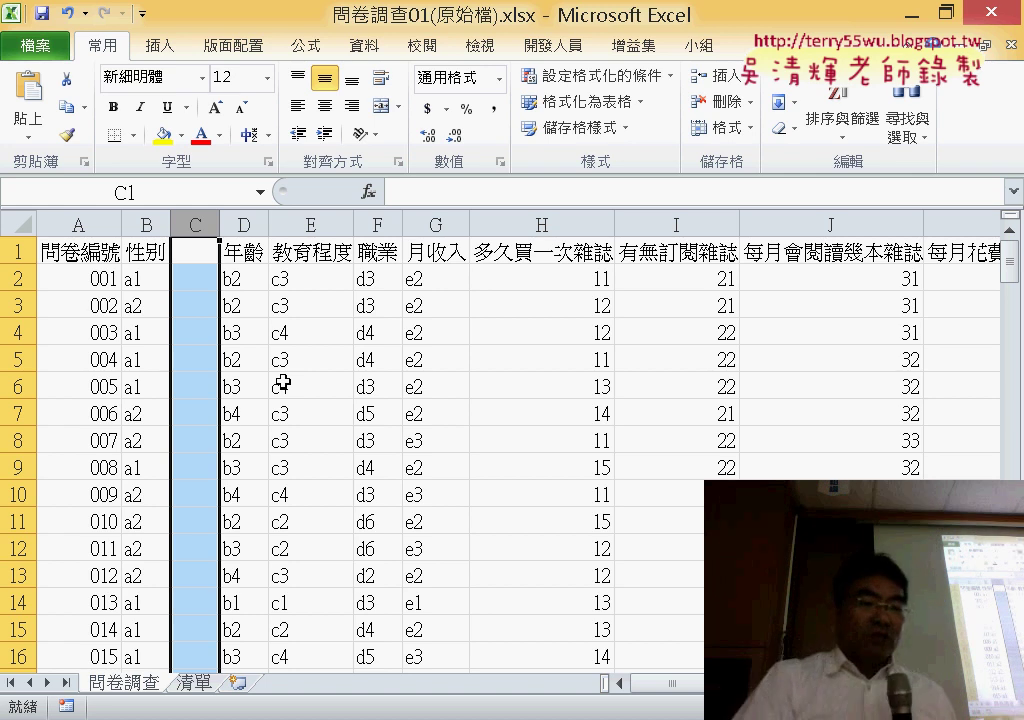
key(ctrl+z)
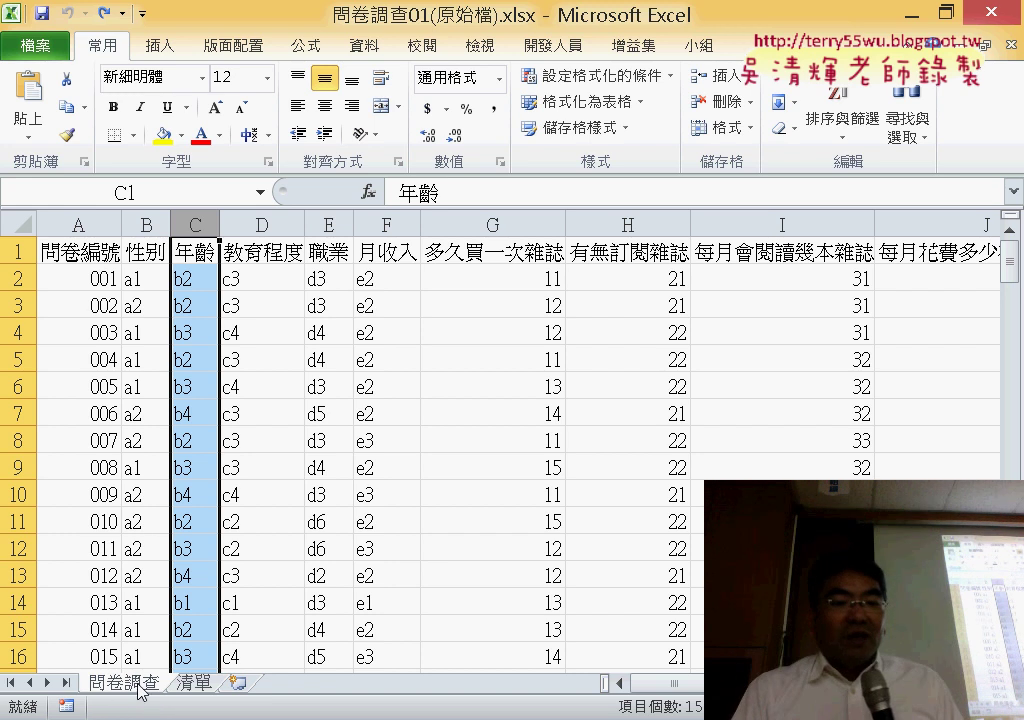
Copy the 問卷調查 sheet in front of 清單 and open the new 問卷調查 (2) sheet.
drag(130, 688, 188, 684)
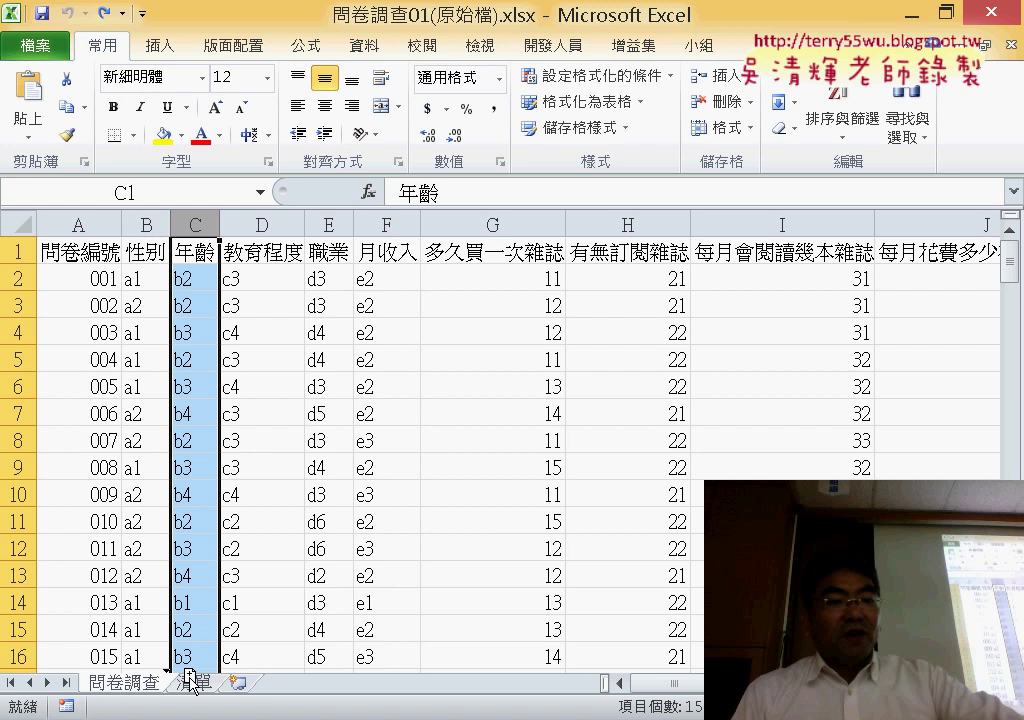
drag(190, 684, 192, 686)
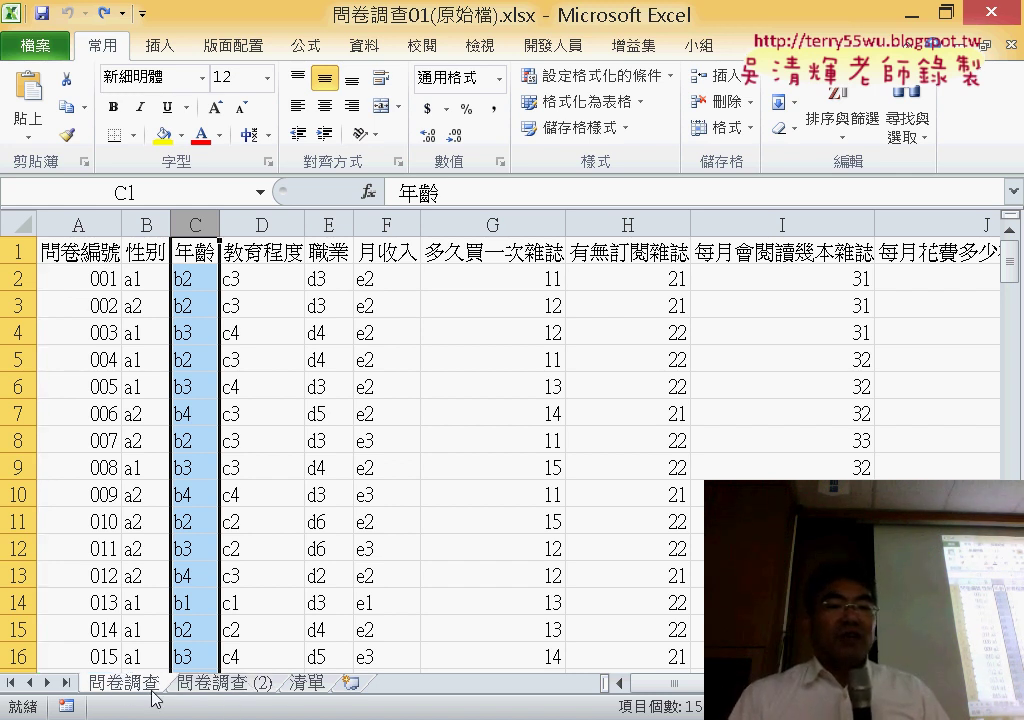
click(210, 684)
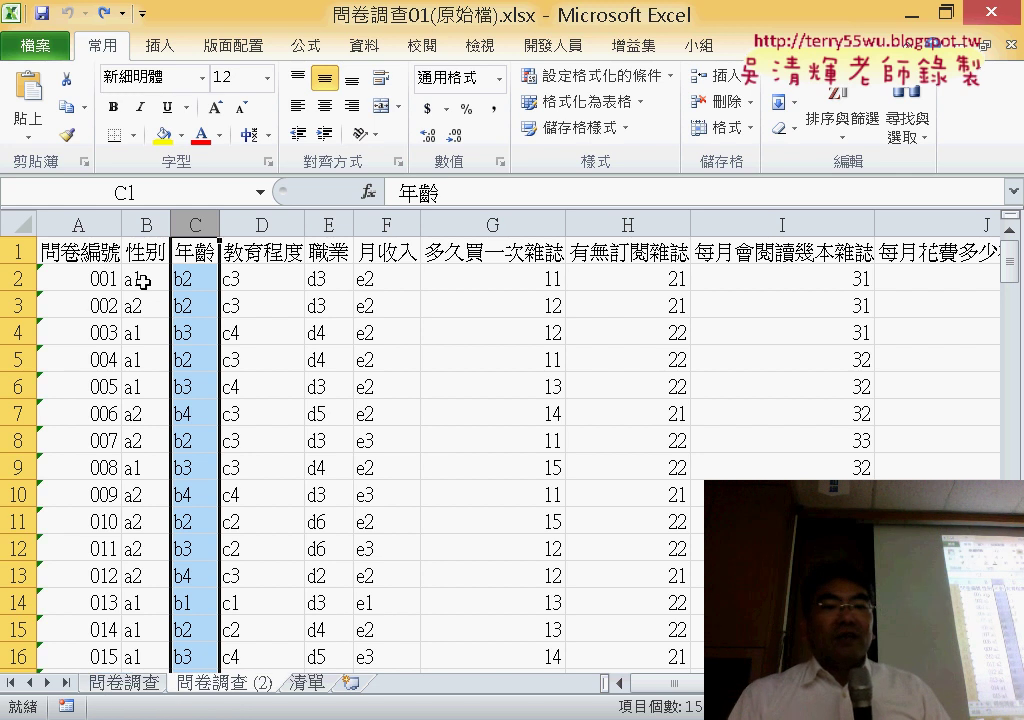
Select the answer range B2:O151 on 問卷調查 (2) and delete its coded answers.
click(88, 225)
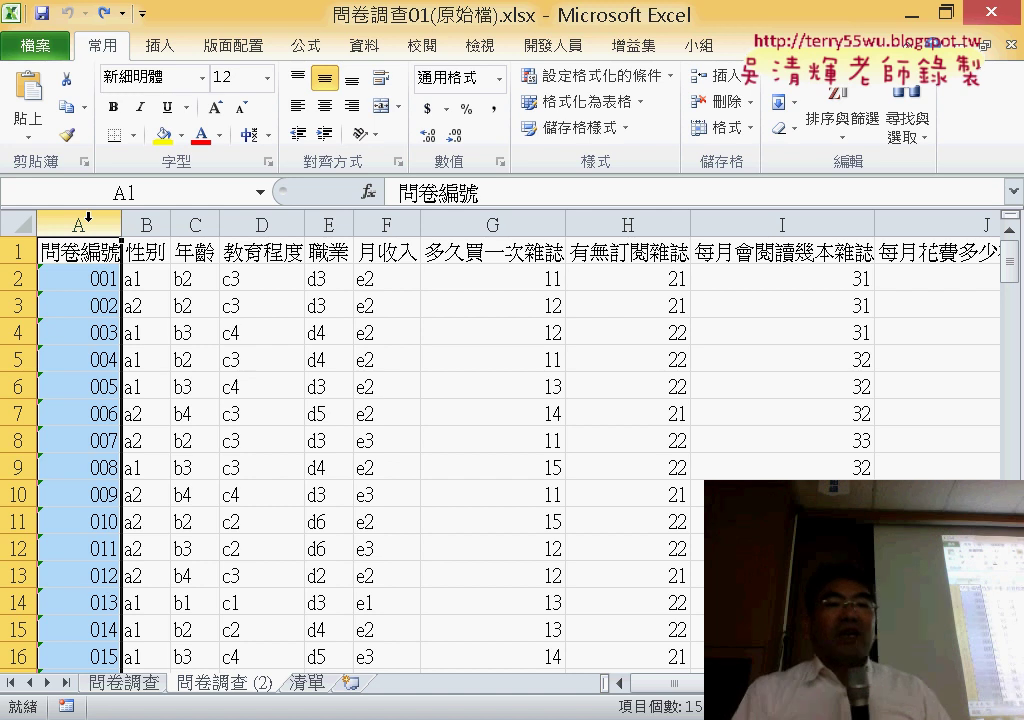
click(157, 283)
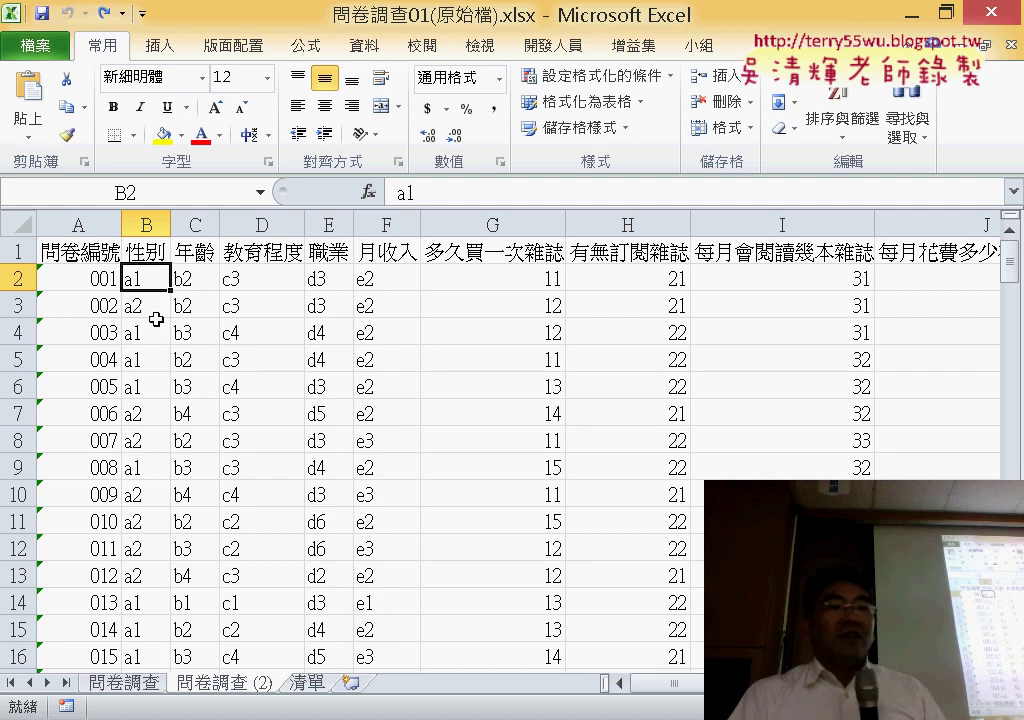
drag(150, 272, 780, 660)
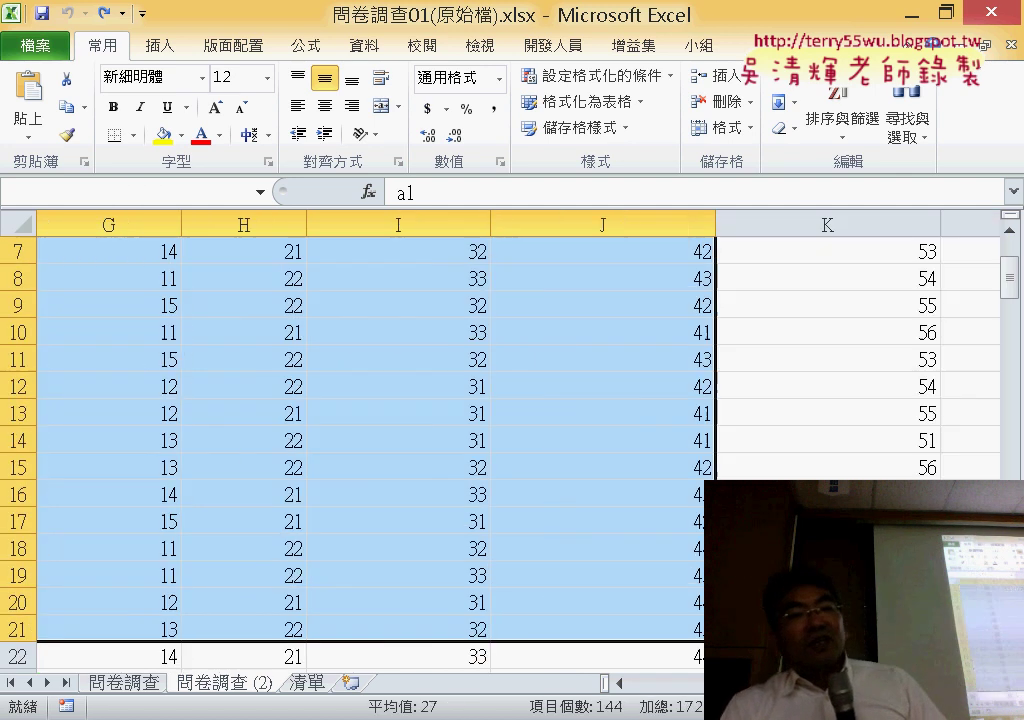
drag(700, 660, 466, 292)
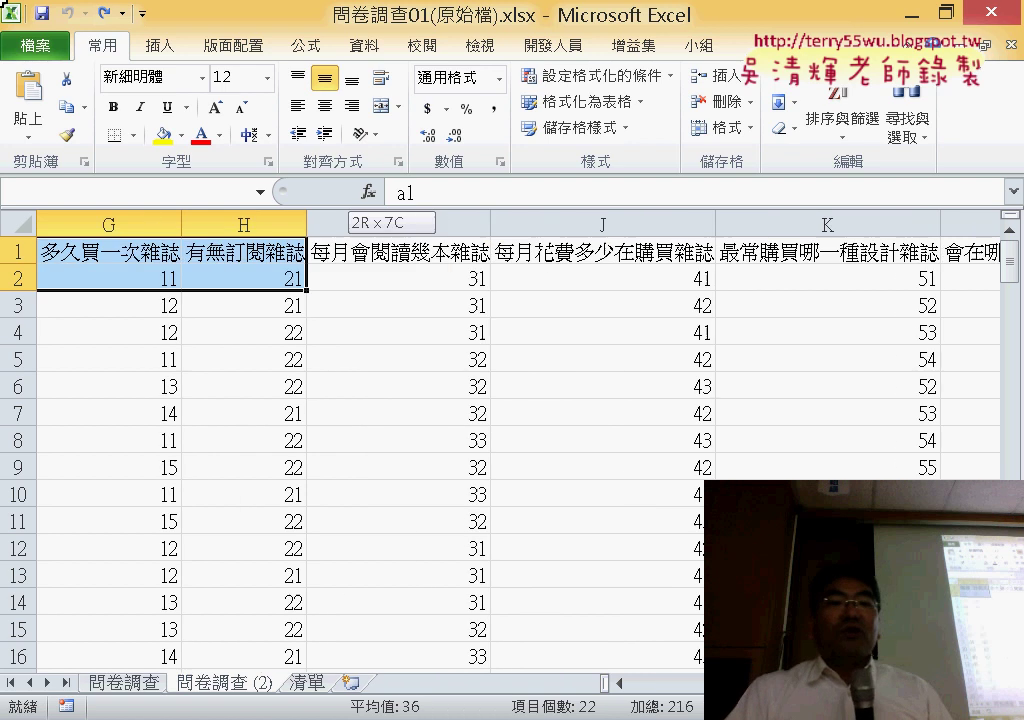
mouse_move(466, 292)
mouse_down()
mouse_move(165, 30)
mouse_move(190, 330)
mouse_up()
click(133, 279)
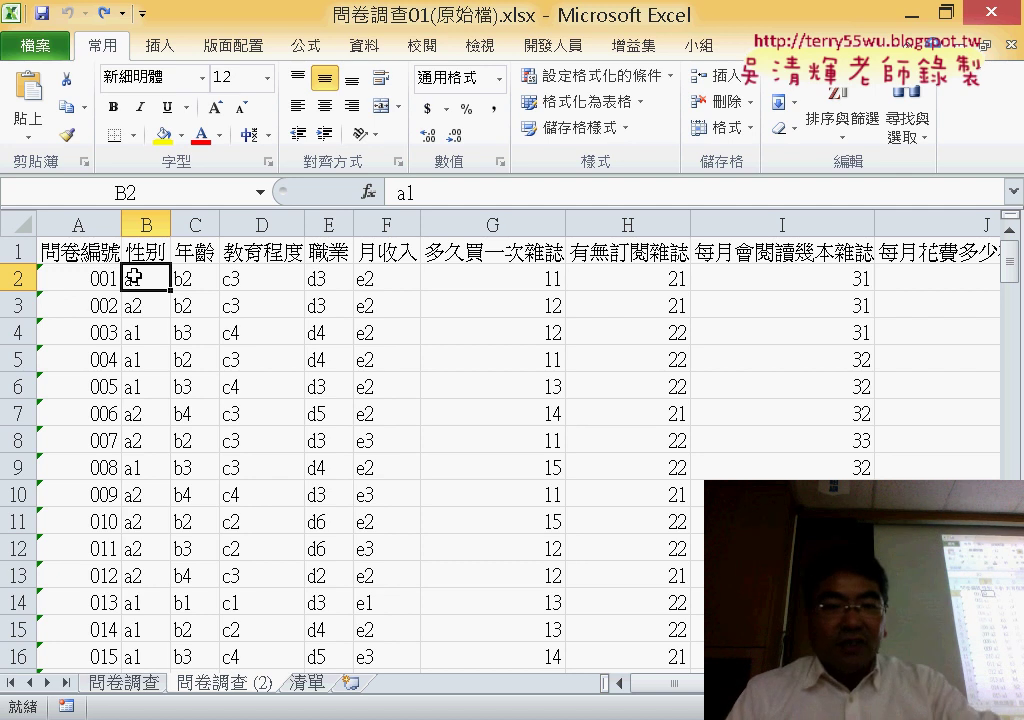
key(ctrl+shift+Right)
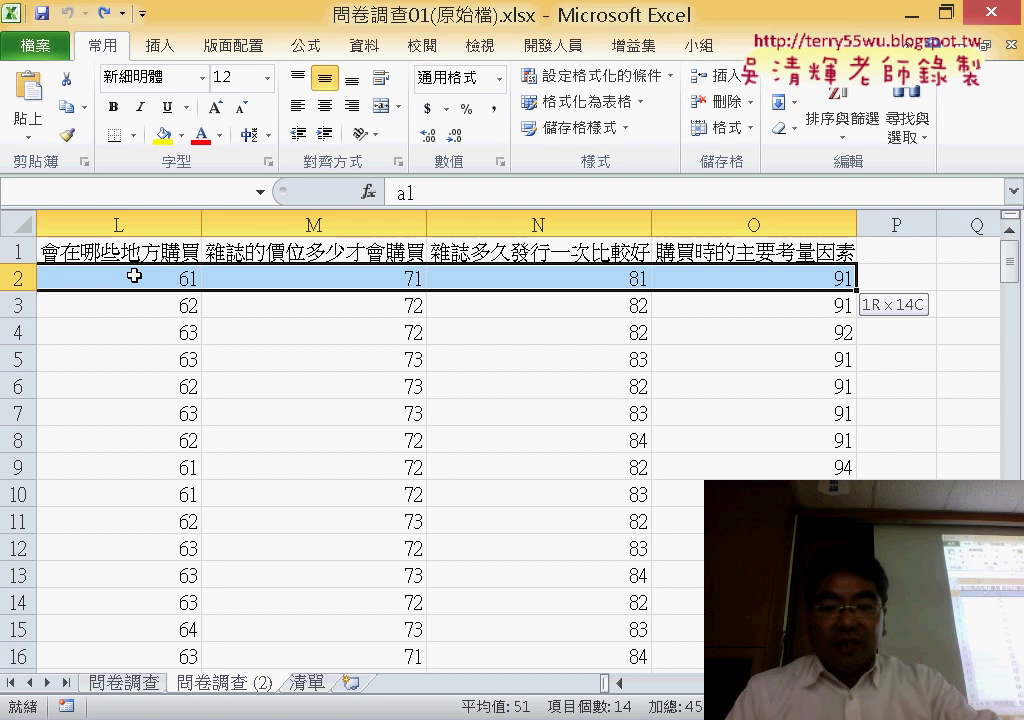
key(ctrl+shift+Down)
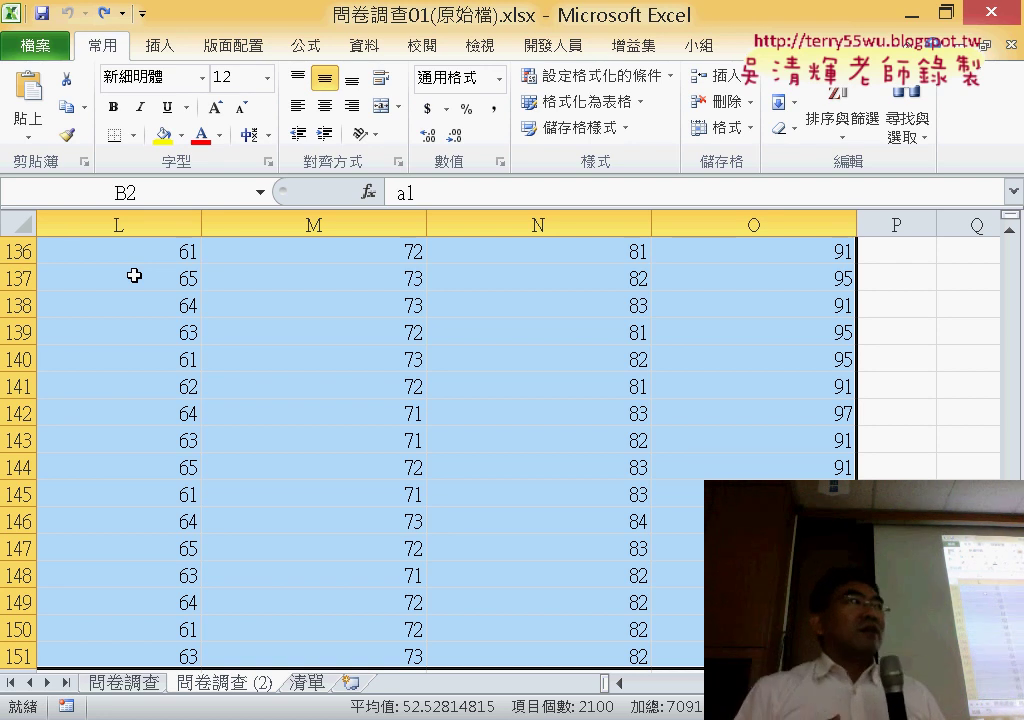
key(ctrl+BackSpace)
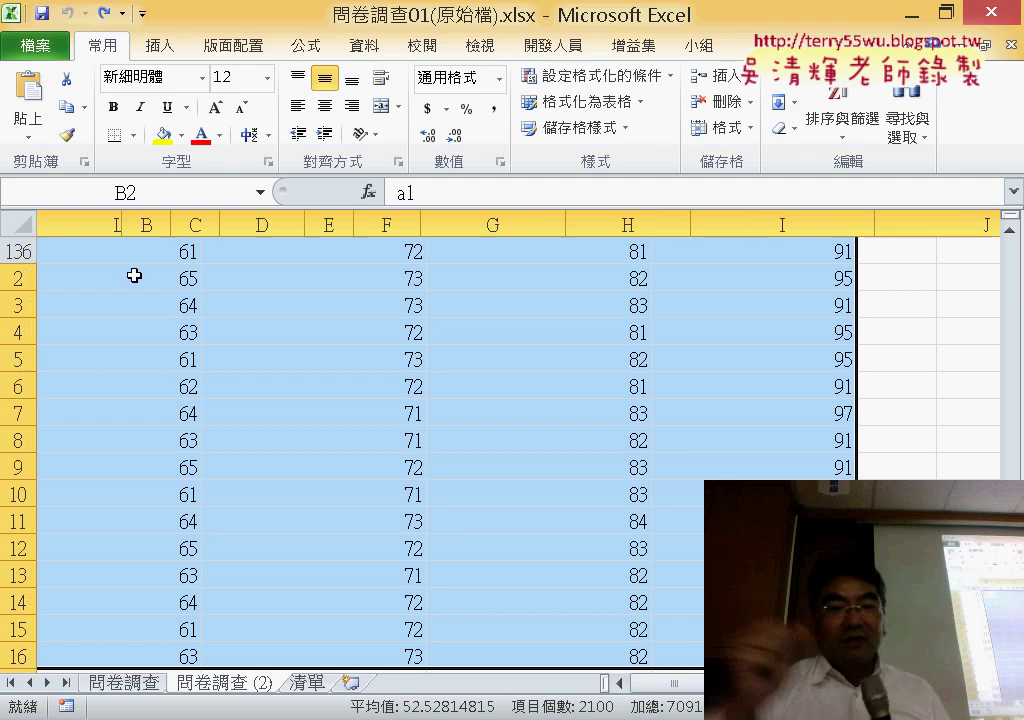
key(Delete)
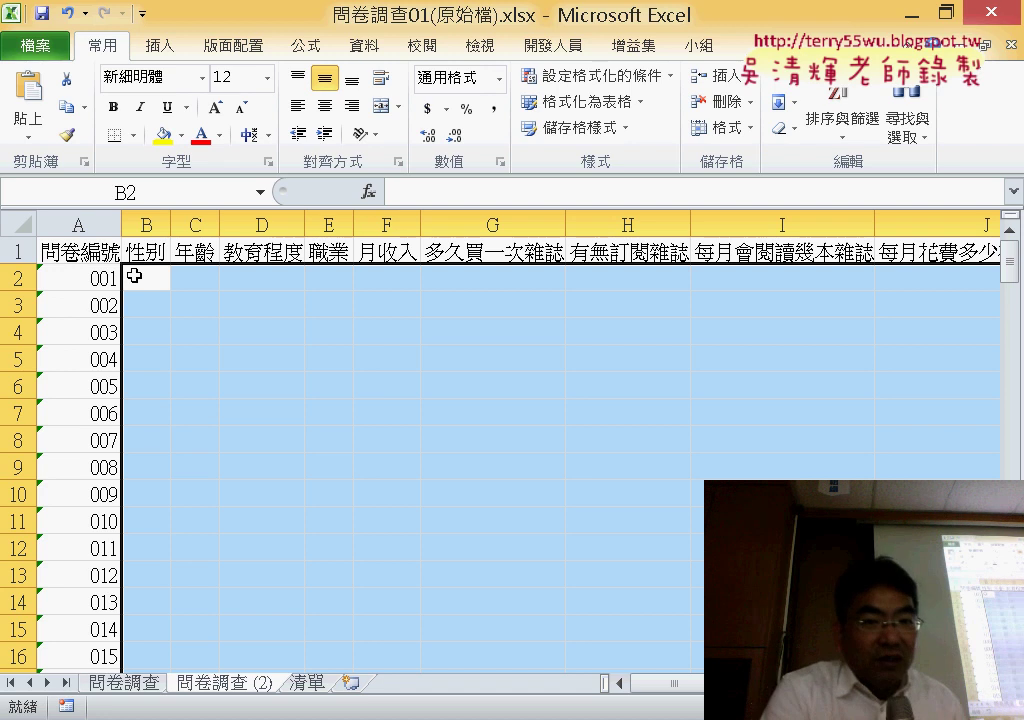
key(ctrl+z)
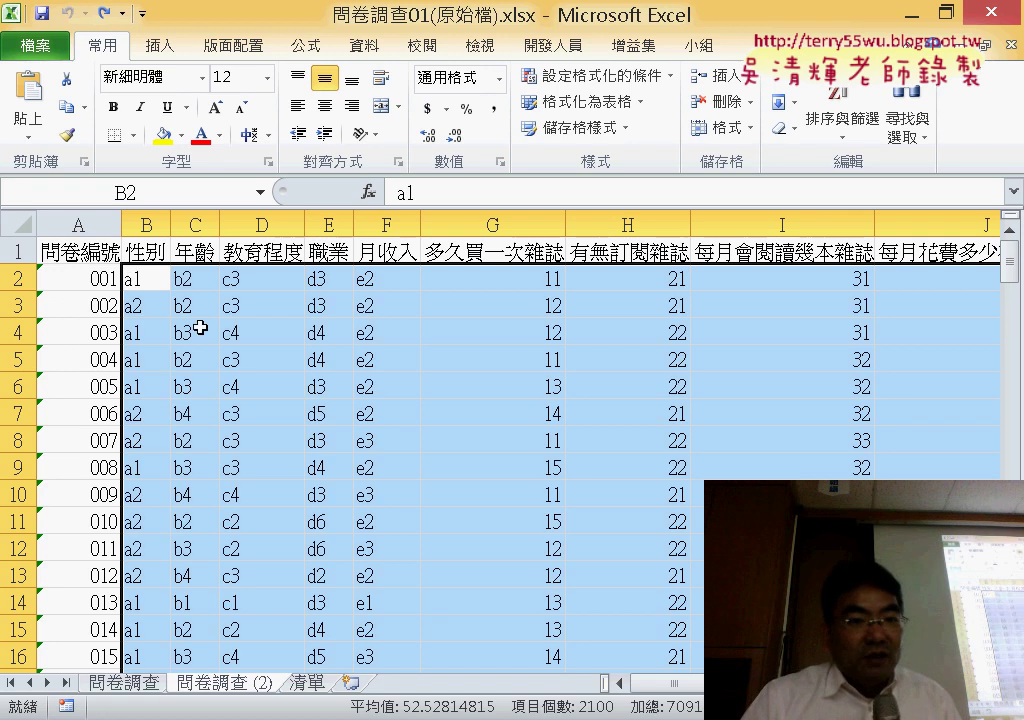
click(150, 282)
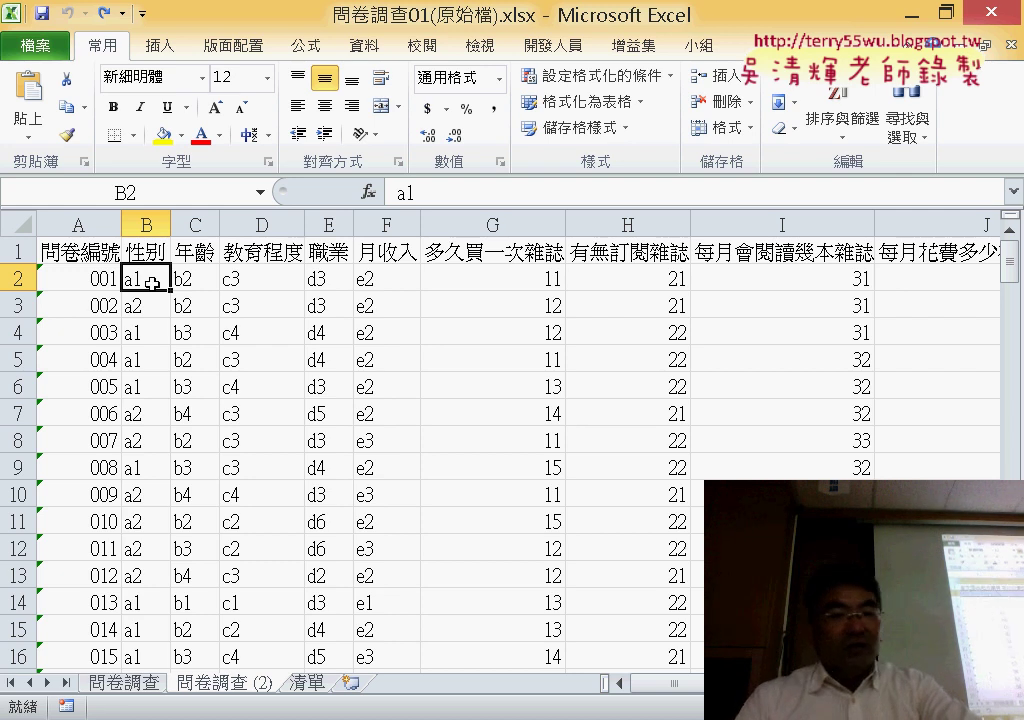
key(ctrl+shift+Right)
key(ctrl+shift+Down)
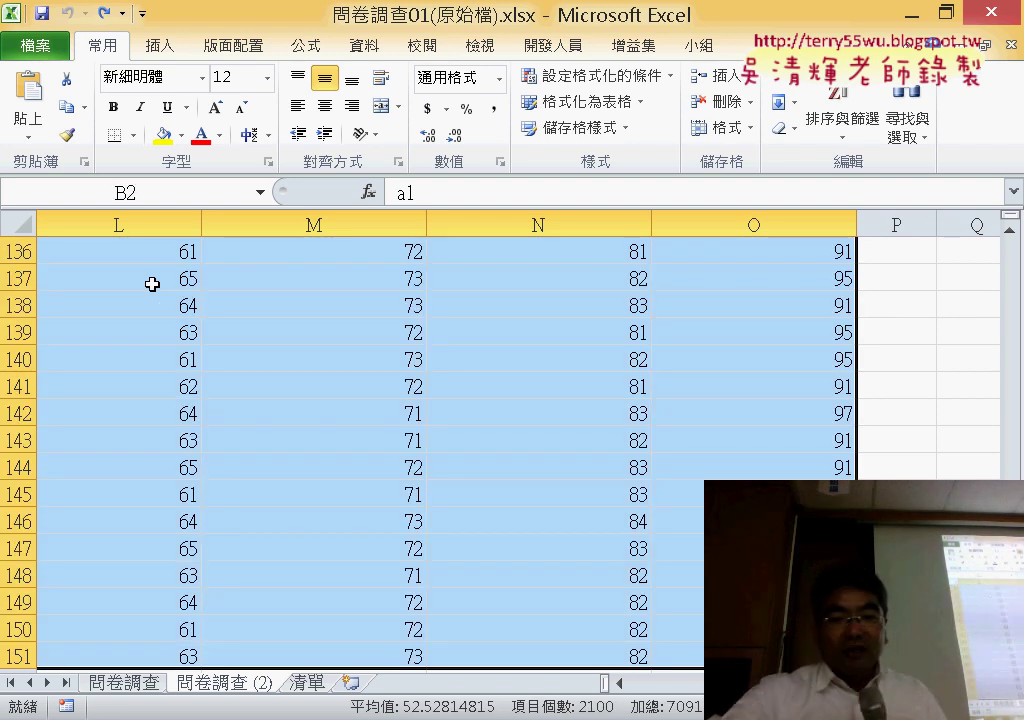
key(Delete)
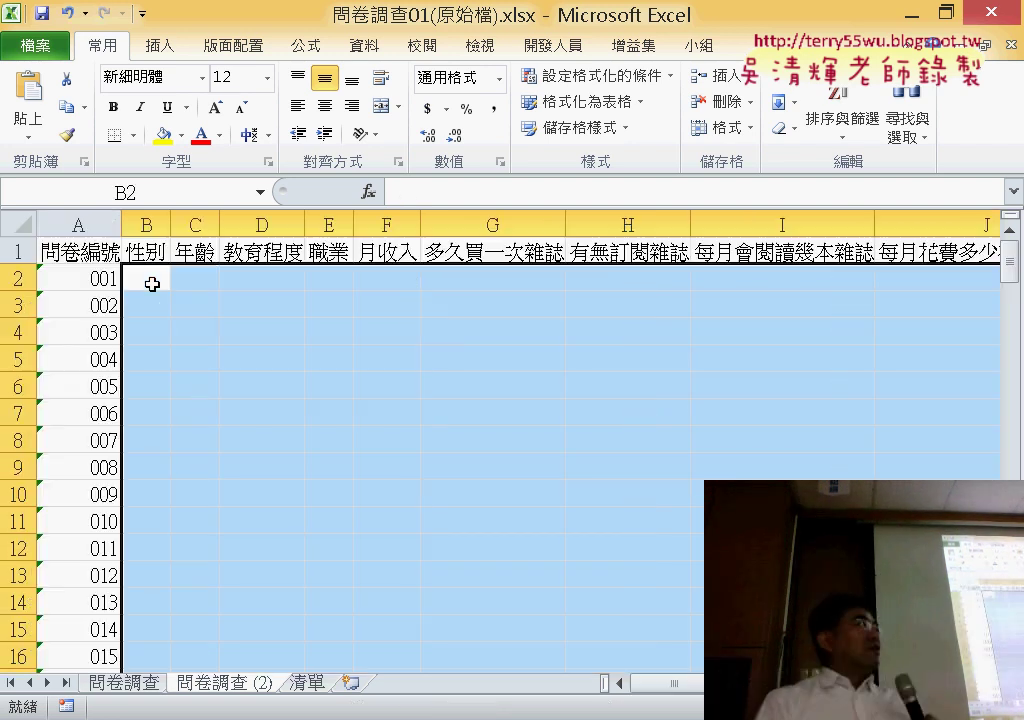